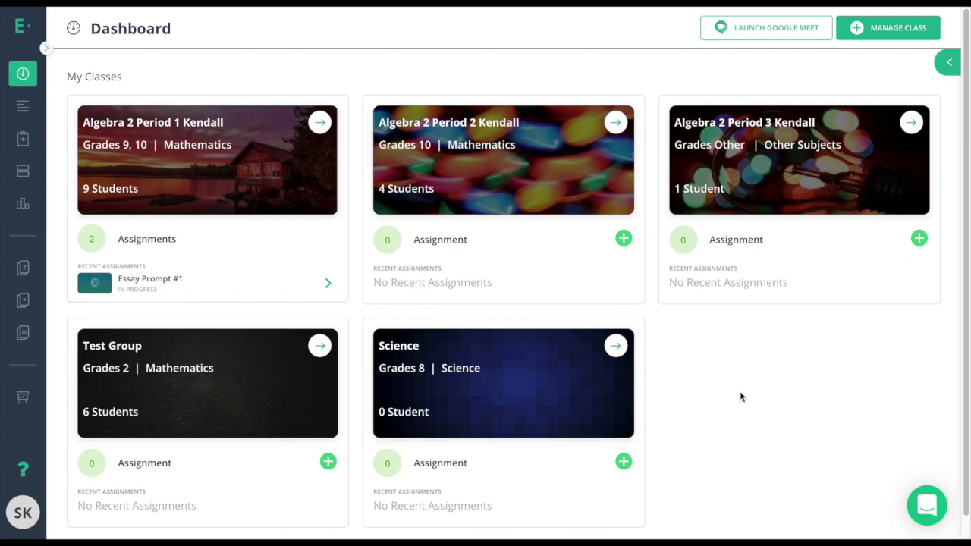
- Open the Live Class Board for the Essay Prompt #1 assignment from the Assignments list
left_click(30, 142)
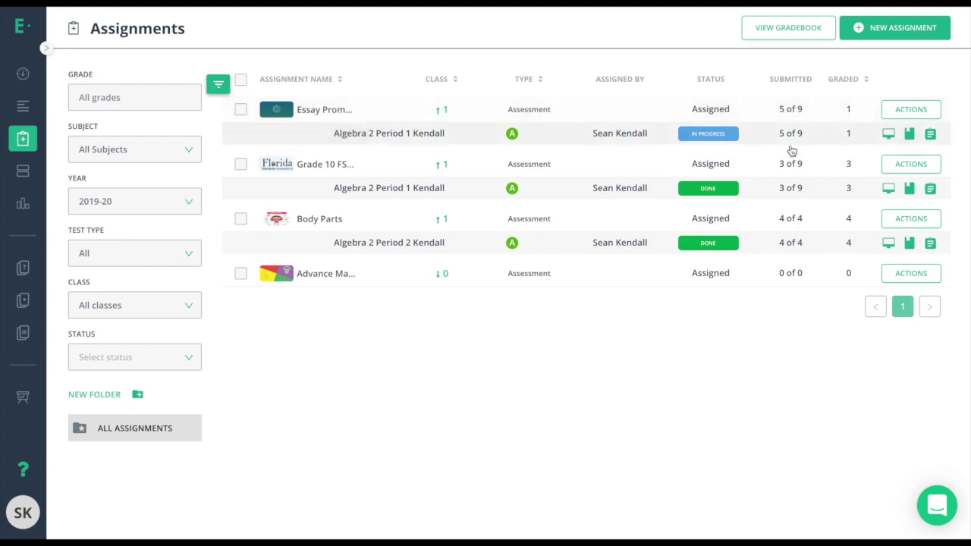
left_click(888, 135)
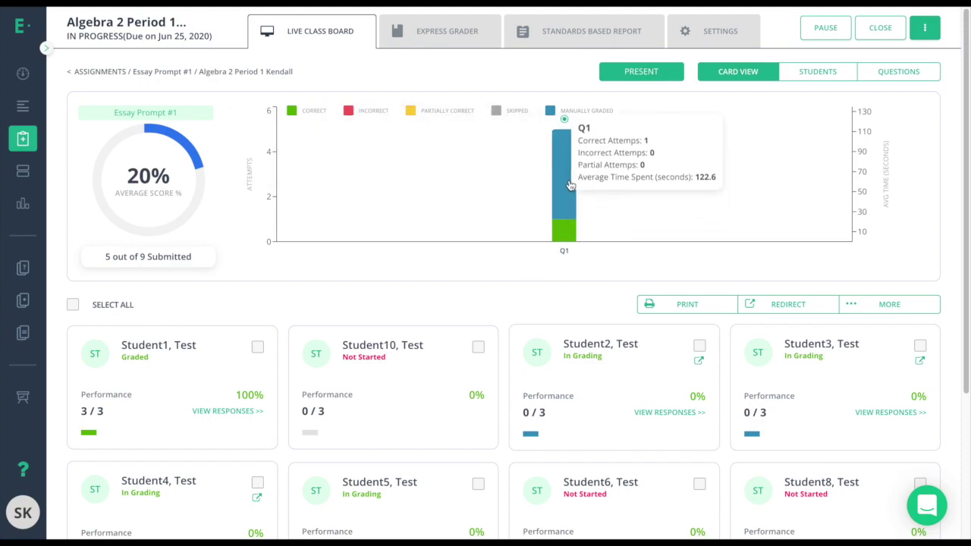
mouse_move(567, 125)
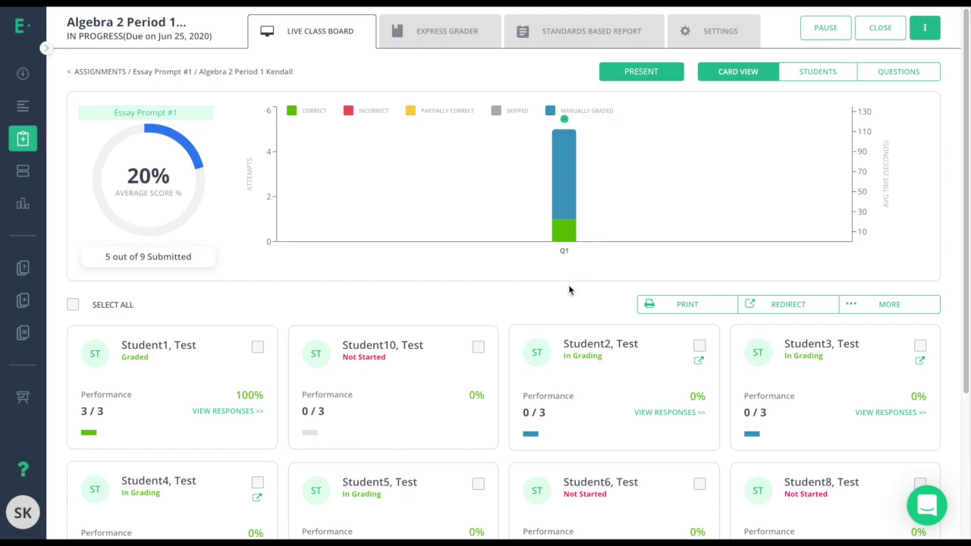
scroll(570, 291, "down", 2)
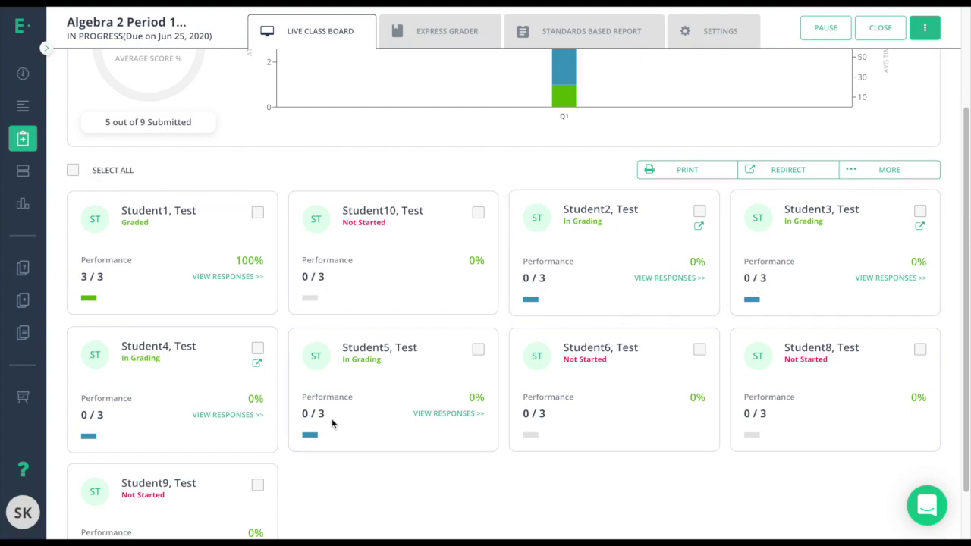
scroll(416, 517, "up", 2)
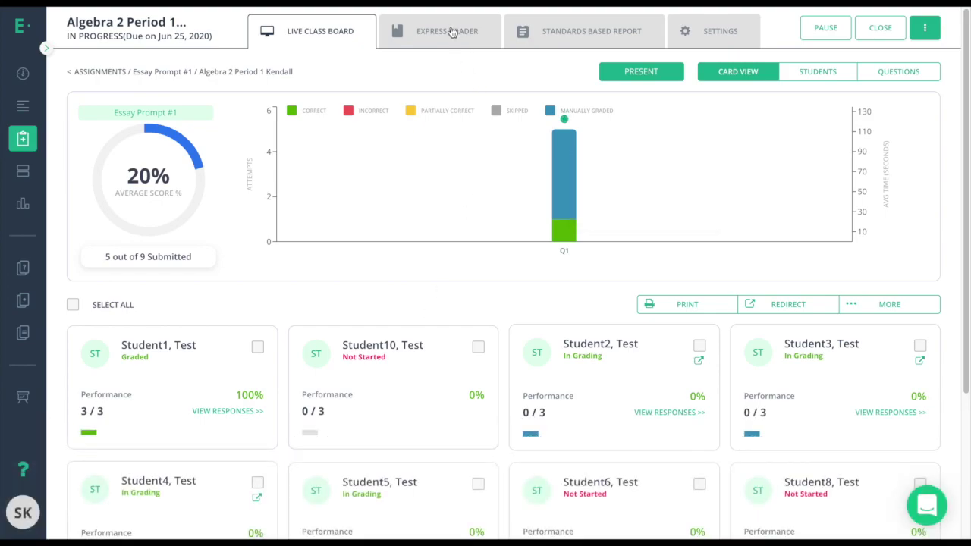
mouse_move(563, 206)
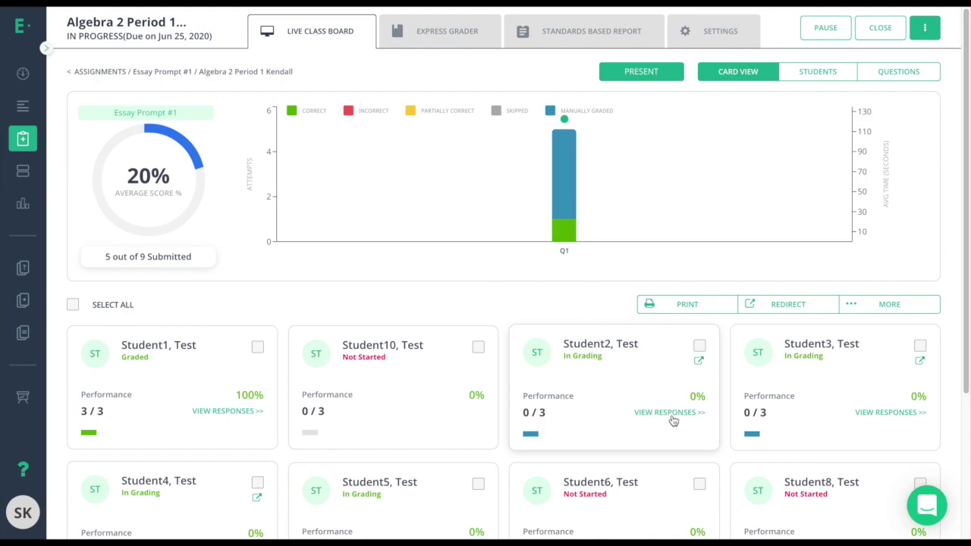
left_click(571, 200)
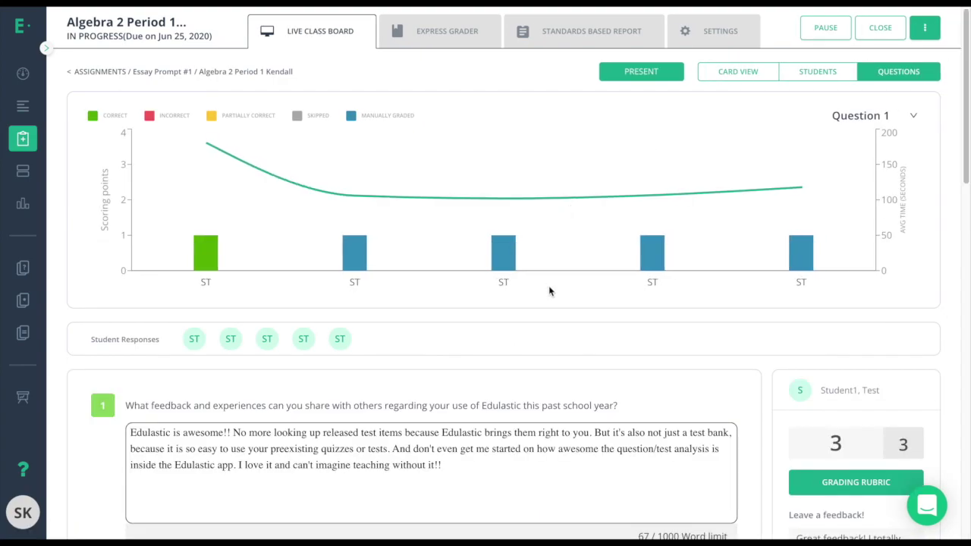
- Scroll through the Question 1 essay answers to Student2's response and open its grading rubric
scroll(534, 385, "down", 8)
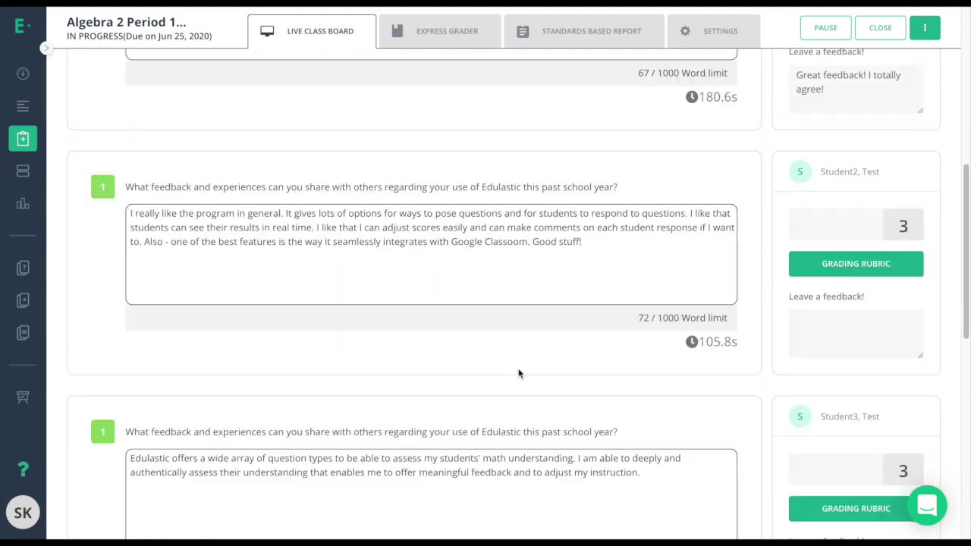
scroll(519, 374, "down", 1)
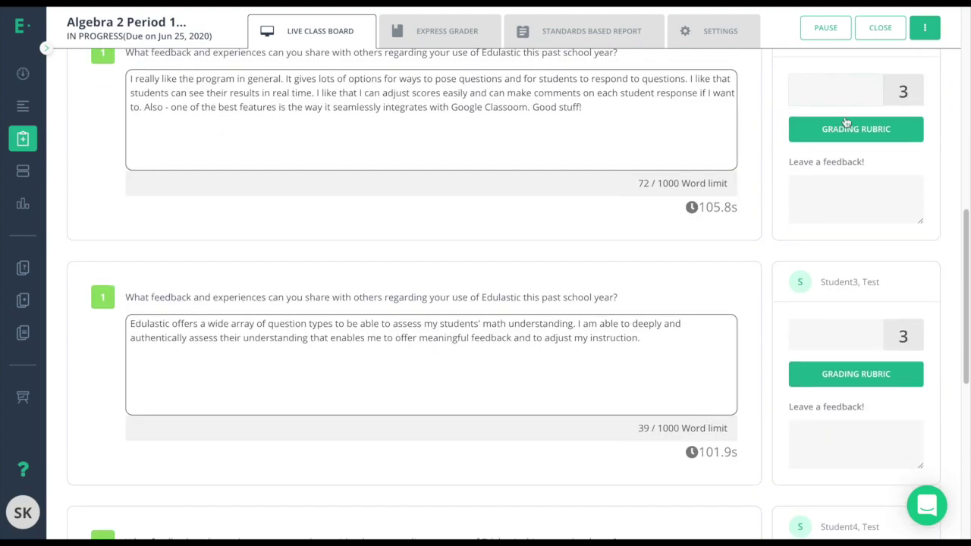
scroll(789, 444, "down", 3)
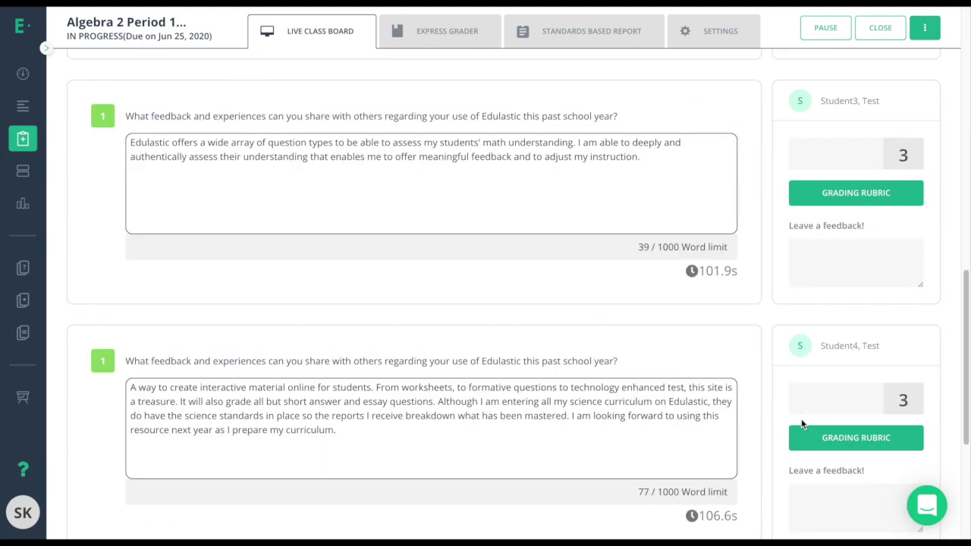
scroll(269, 278, "up", 8)
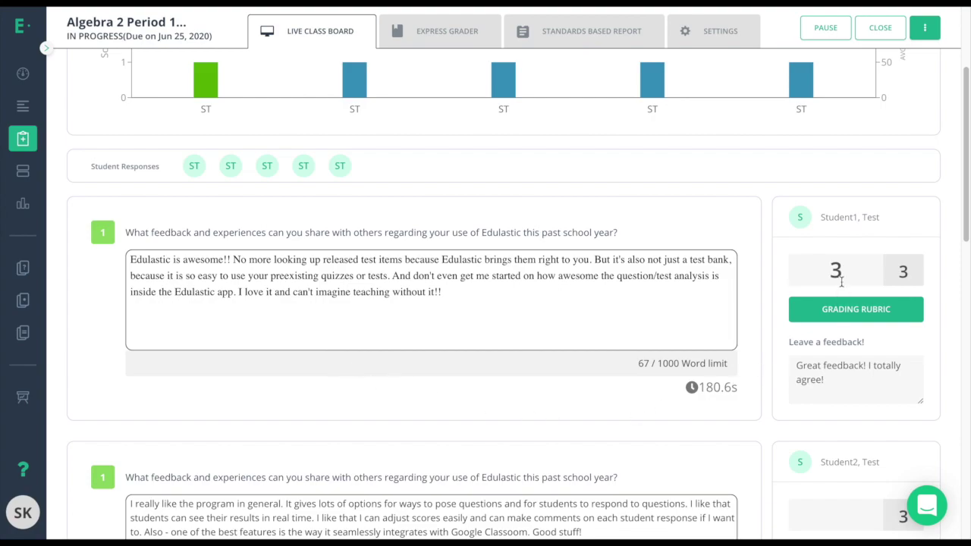
scroll(533, 450, "down", 1)
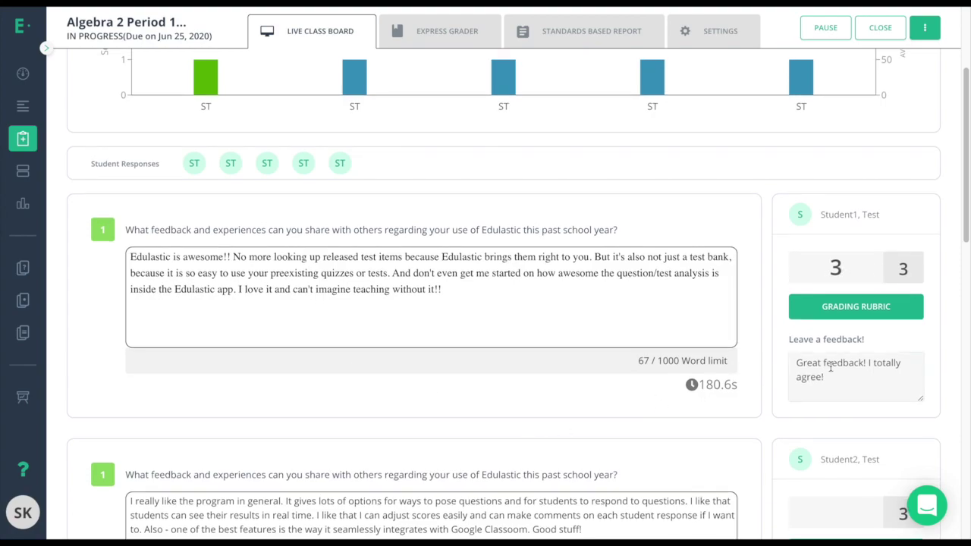
scroll(614, 463, "down", 3)
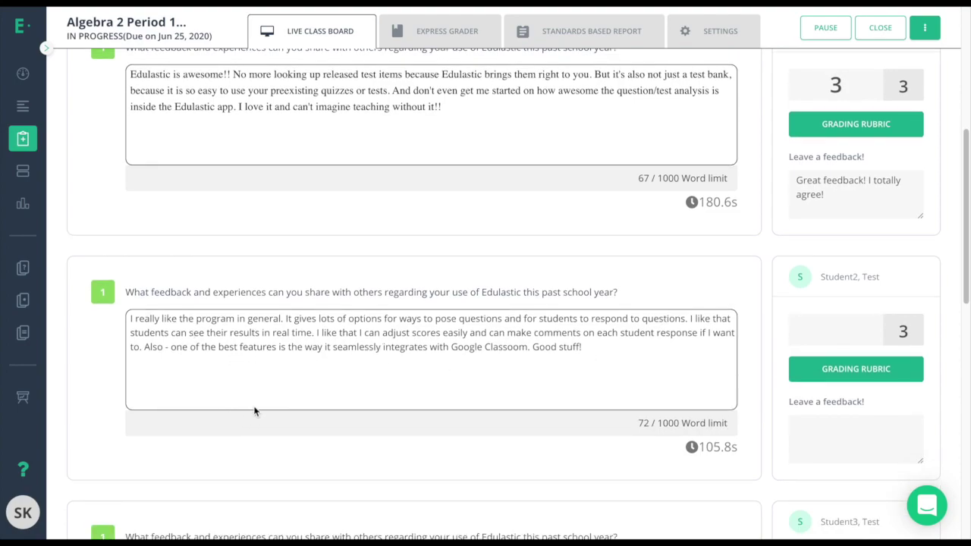
left_click(869, 372)
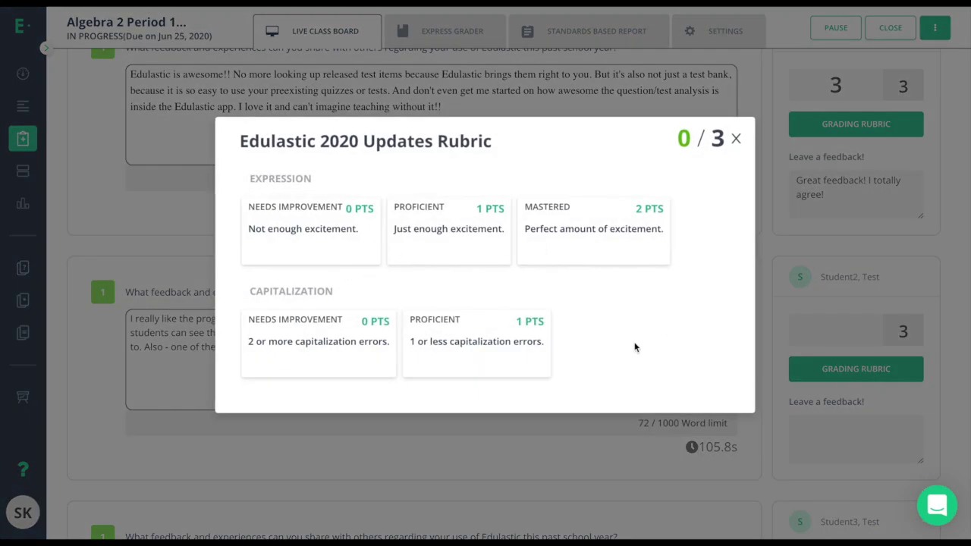
- Score Student2's essay 3/3 on the rubric: Expression Mastered, Capitalization Proficient
left_click(736, 138)
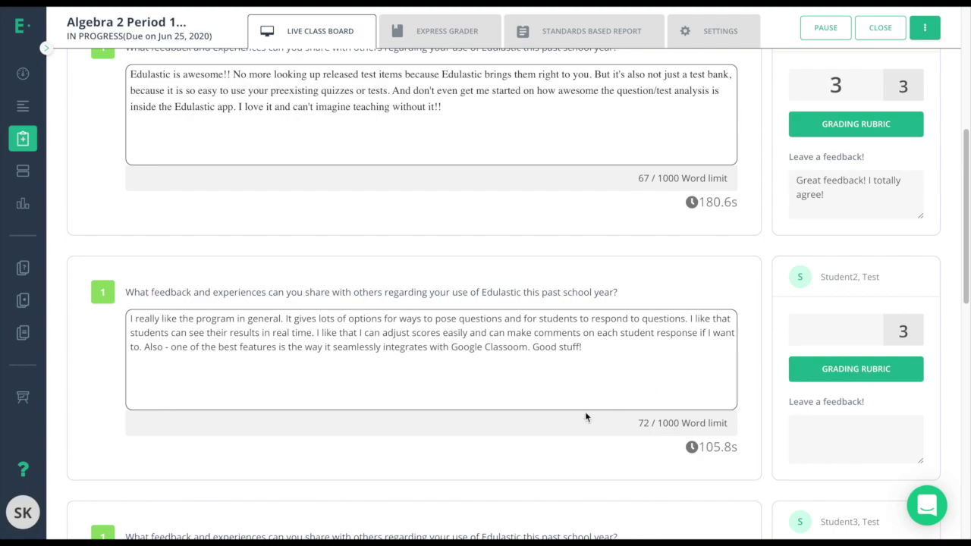
left_click(848, 369)
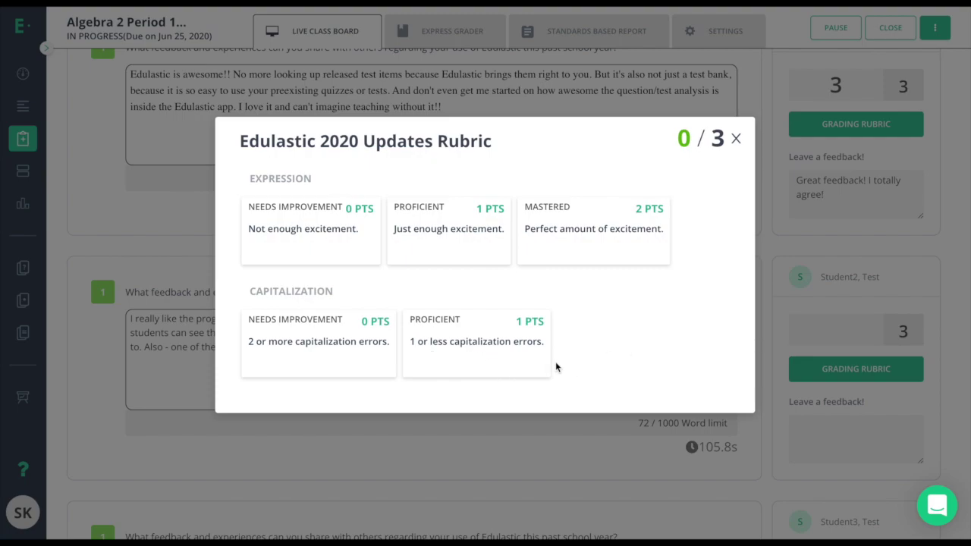
left_click(576, 244)
left_click(480, 334)
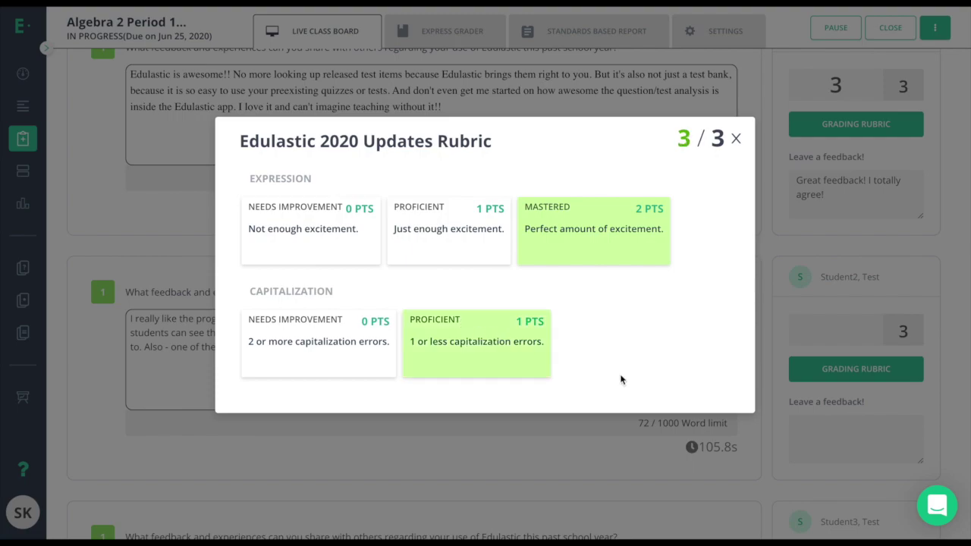
left_click(735, 140)
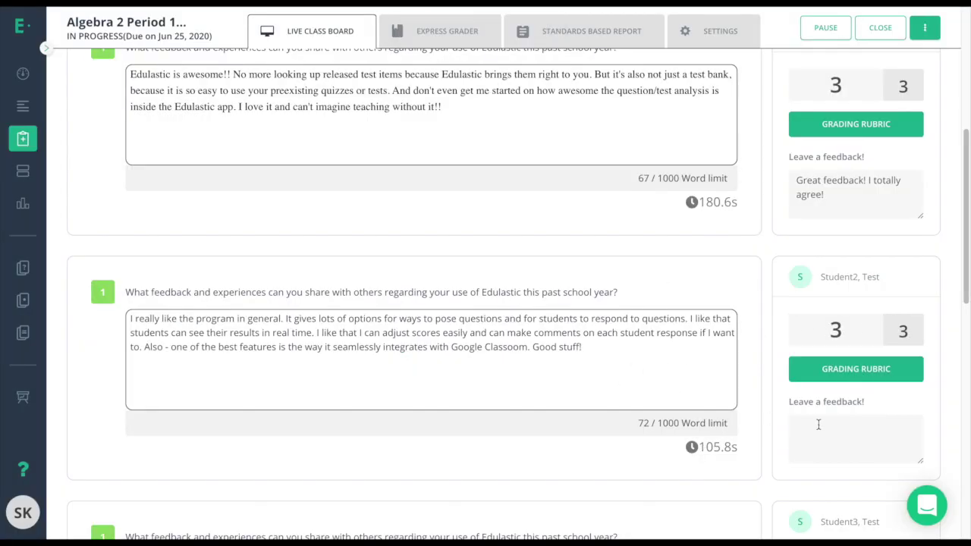
- Write Student2's feedback praising Google Classroom on Edulastic for help with rostering and assessment
left_click(842, 432)
left_click(842, 432)
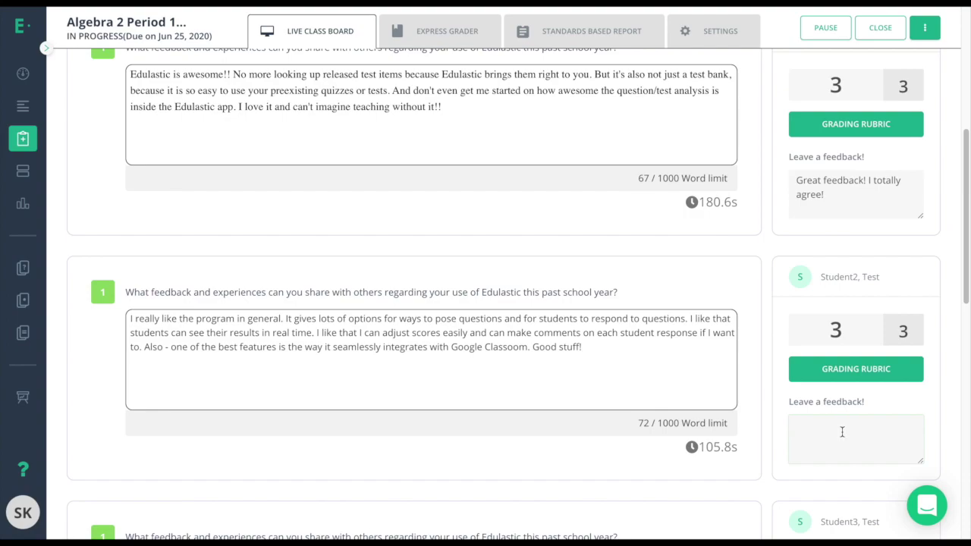
type("Google Classroom on E")
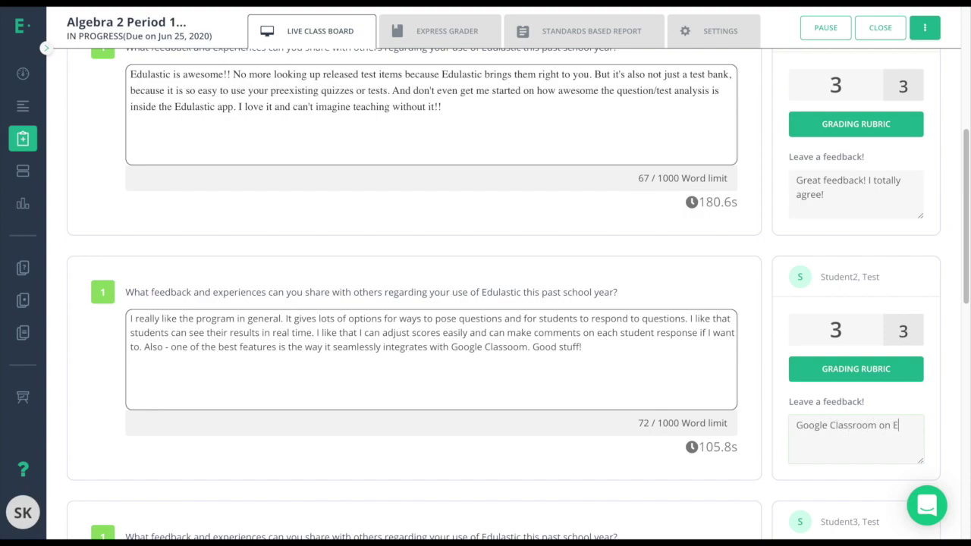
type("dulastic is a huge help in")
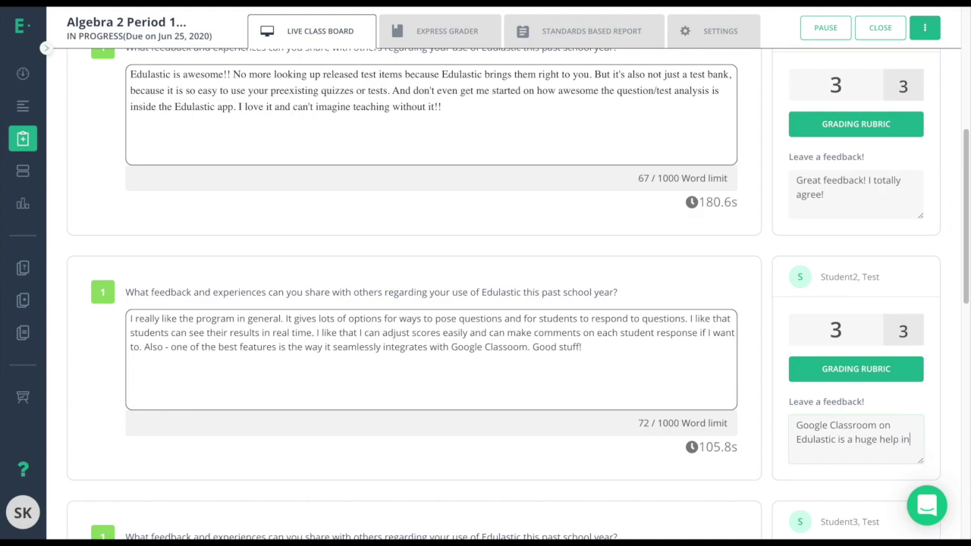
type(" both rostering and keepin")
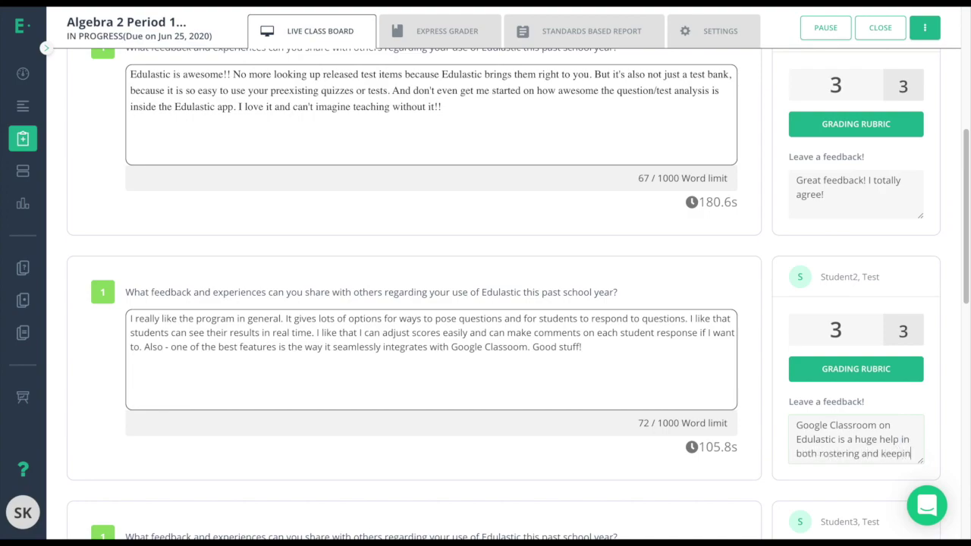
type("g assessments and gr")
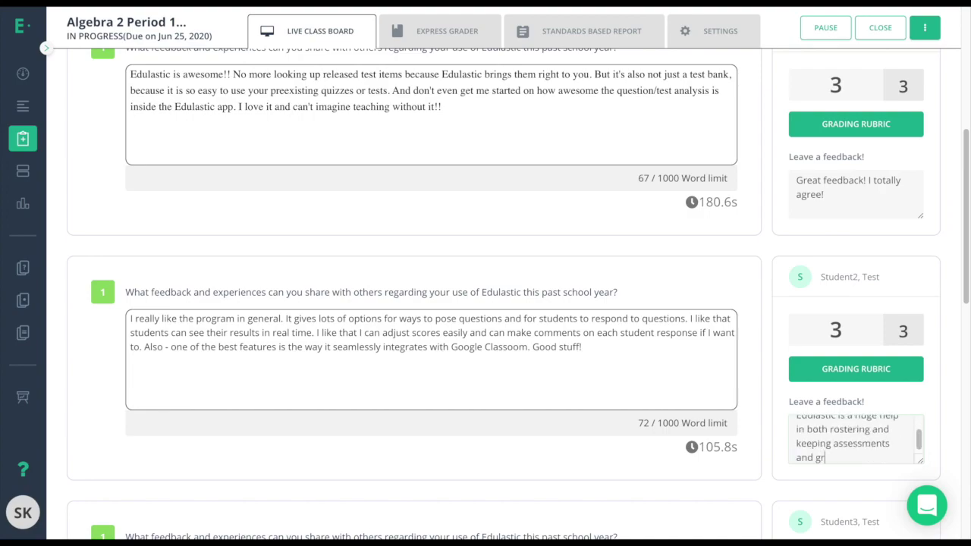
type("ades in one place!")
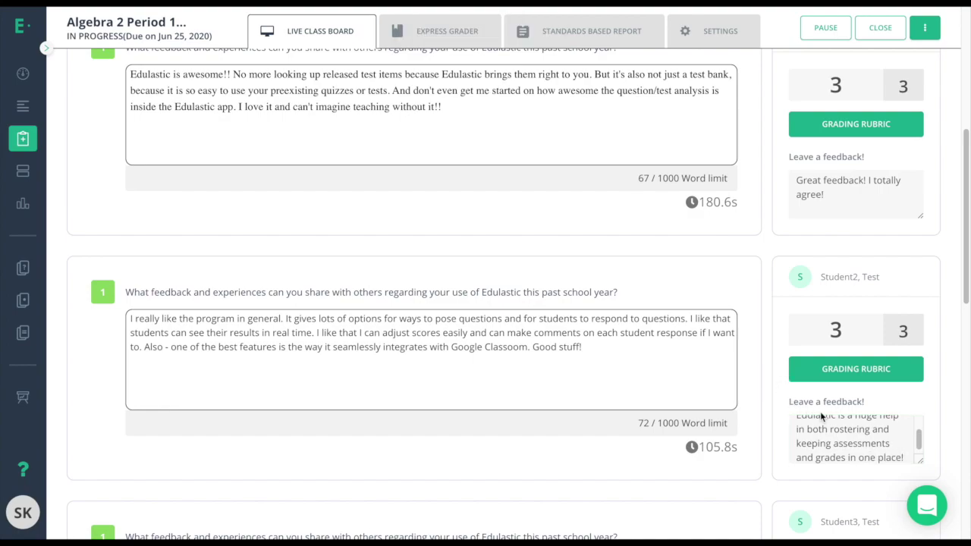
scroll(821, 416, "up", 3)
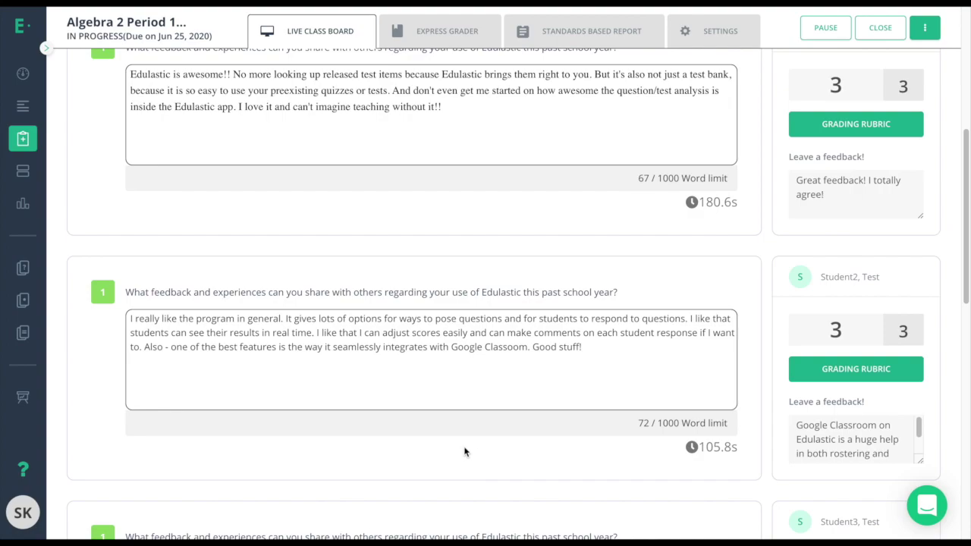
scroll(465, 452, "down", 4)
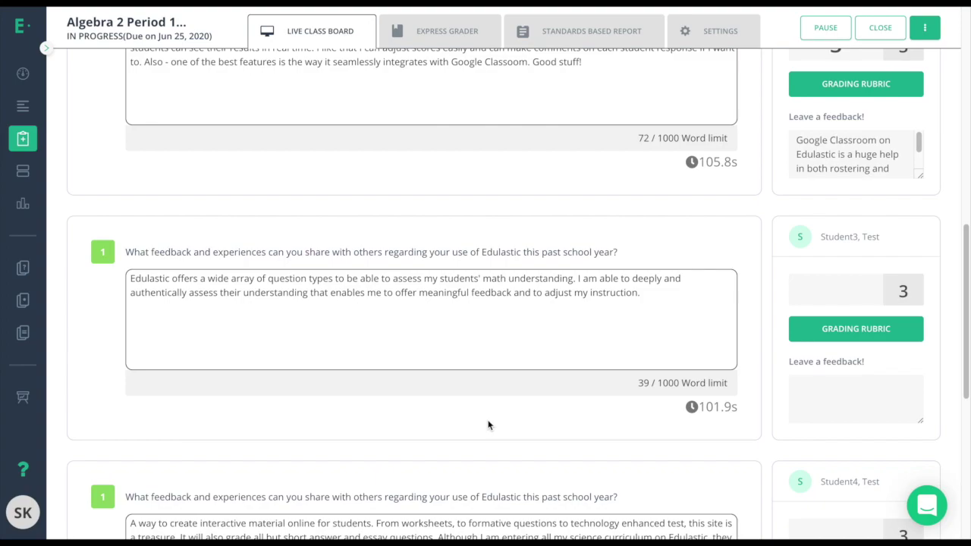
- Change Student3's essay score from 0 to 3
left_click(842, 281)
type("0")
left_click_drag(844, 287, 813, 285)
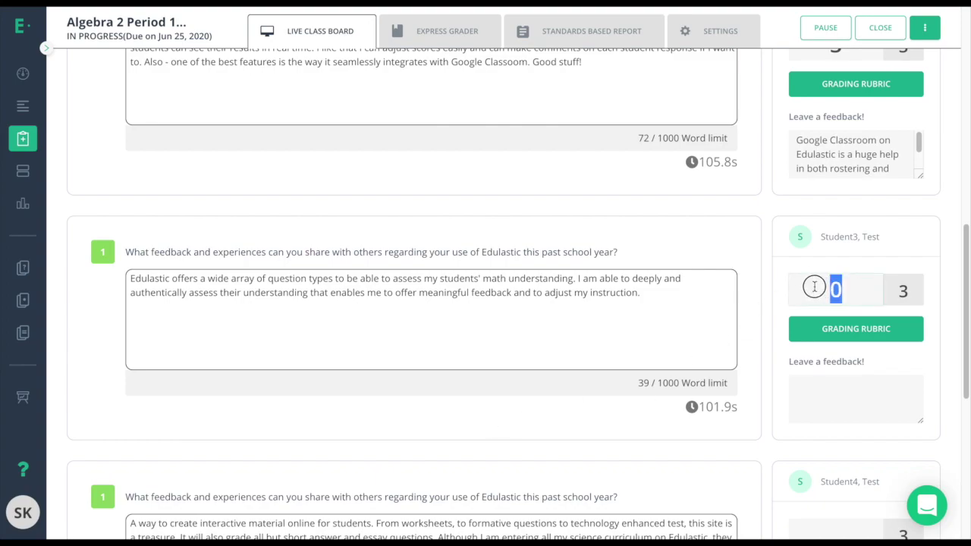
type("3")
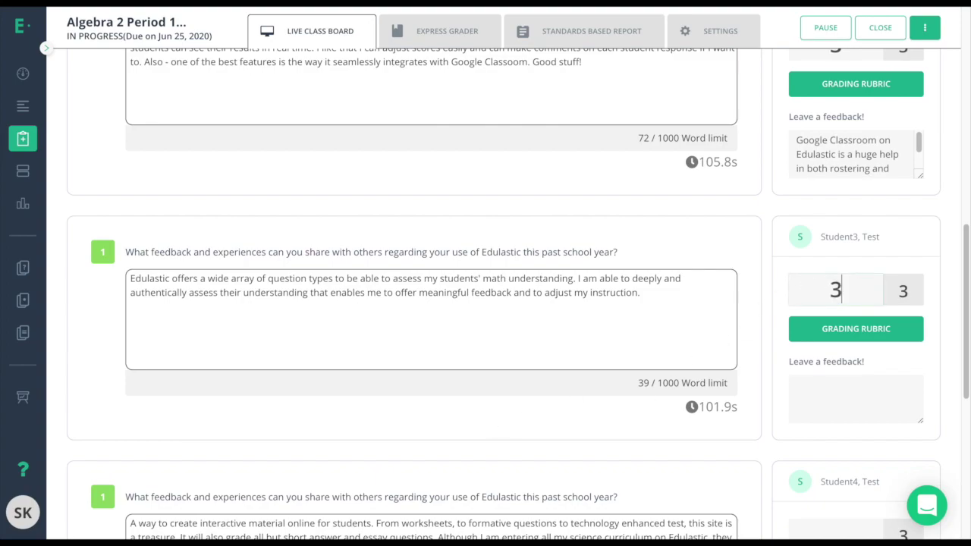
left_click(601, 407)
left_click(446, 35)
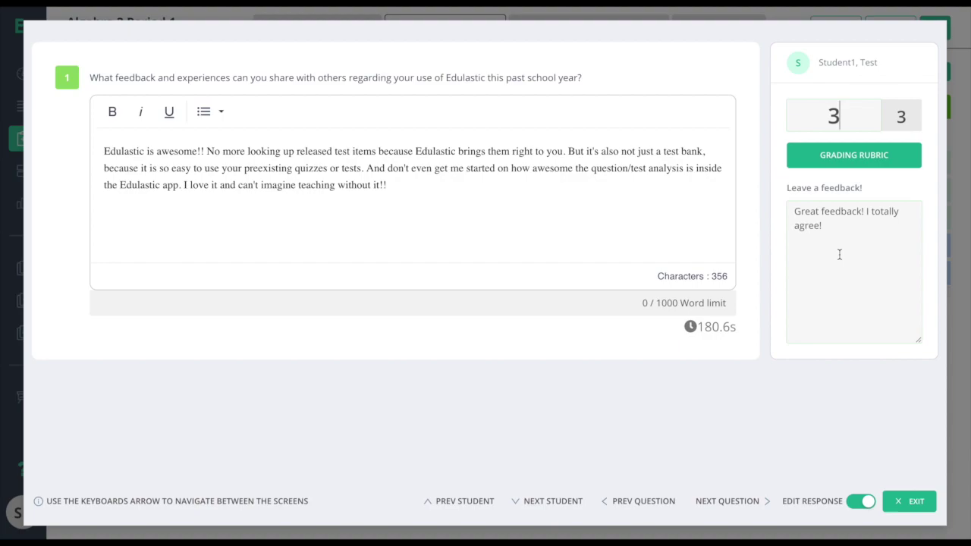
- In Express Grader, score Student4's essay 3/3 with Mastered Expression and Proficient Capitalization
key("Down")
key("Down")
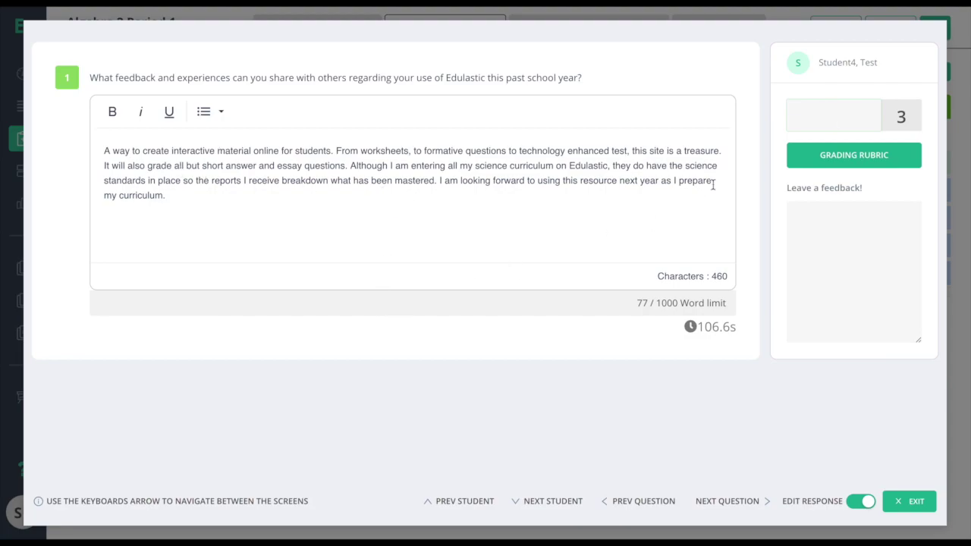
left_click(834, 154)
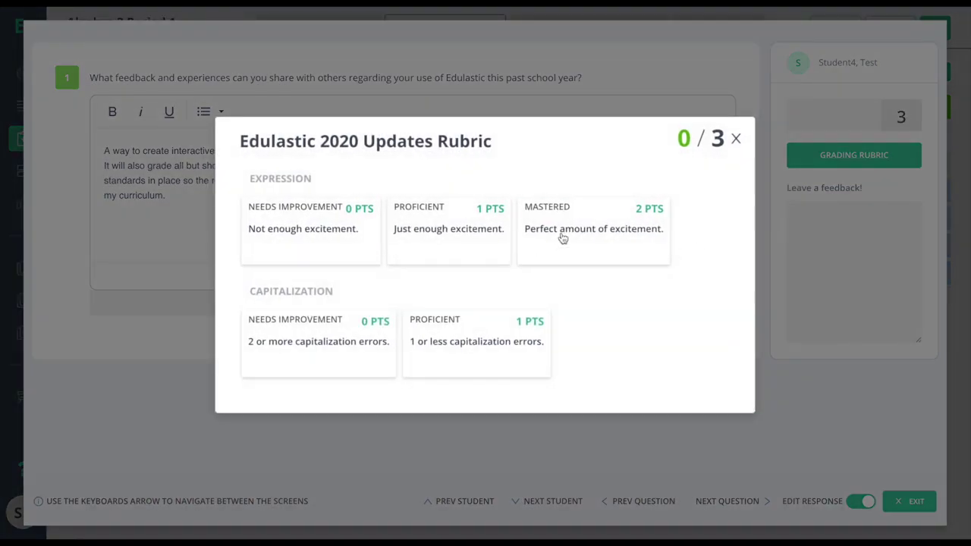
left_click(559, 234)
left_click(505, 354)
left_click(736, 139)
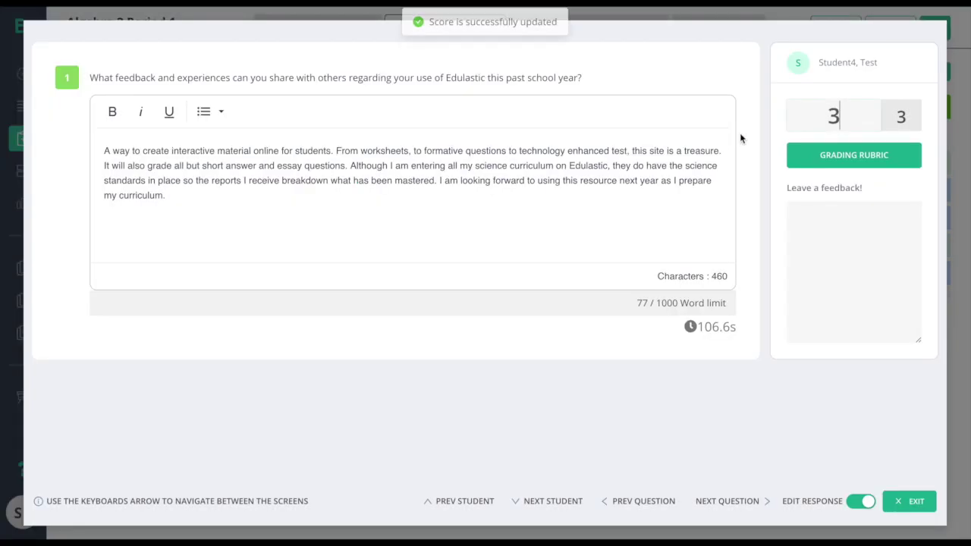
- Give Student4 the feedback 'Great job!' and return to the class board
left_click(832, 249)
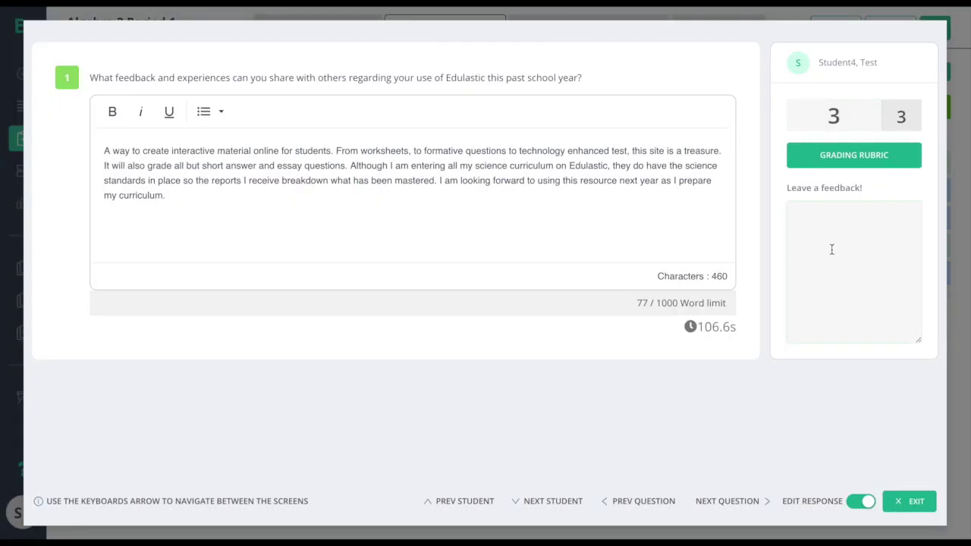
type("Great job!")
key("Escape")
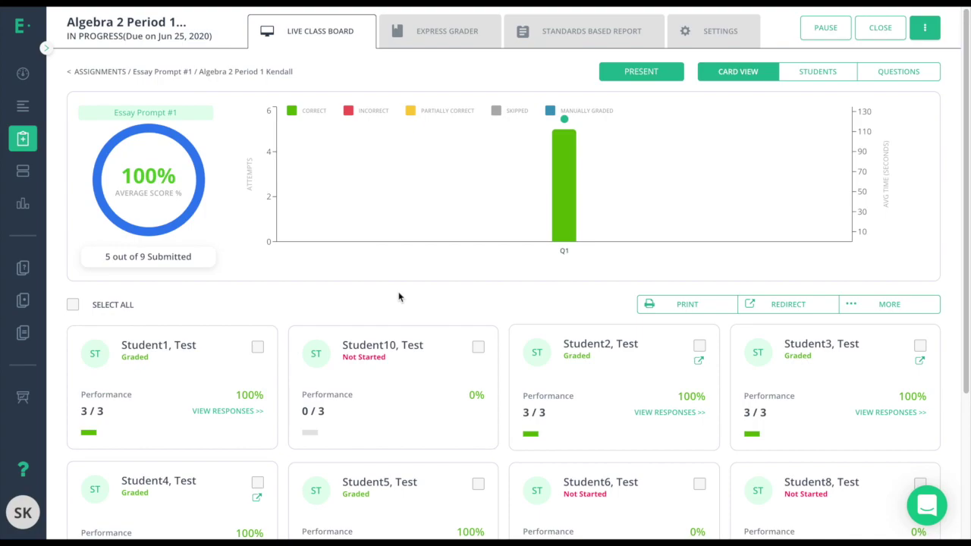
- Select the cards of all five graded students, Student1 through Student5
left_click(258, 347)
left_click(700, 347)
left_click(921, 347)
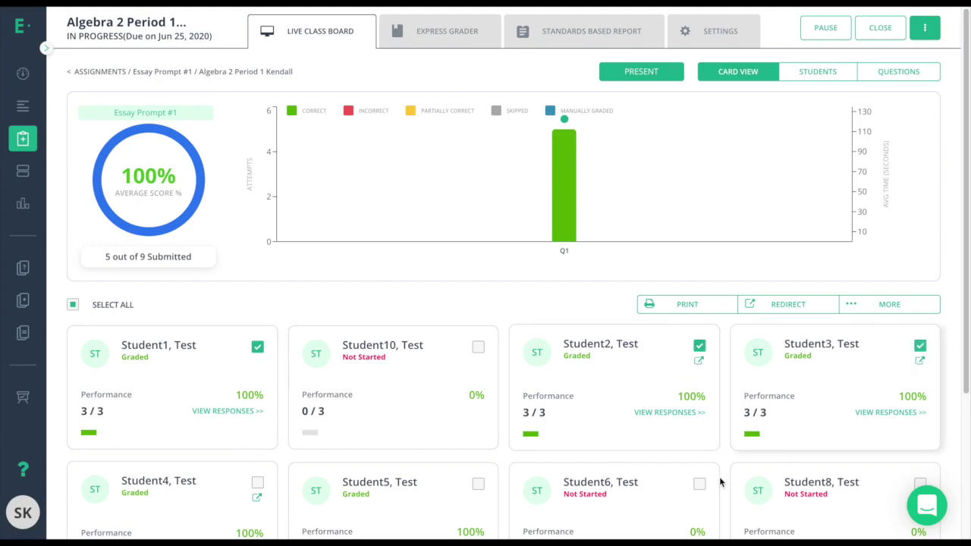
left_click(478, 484)
left_click(258, 483)
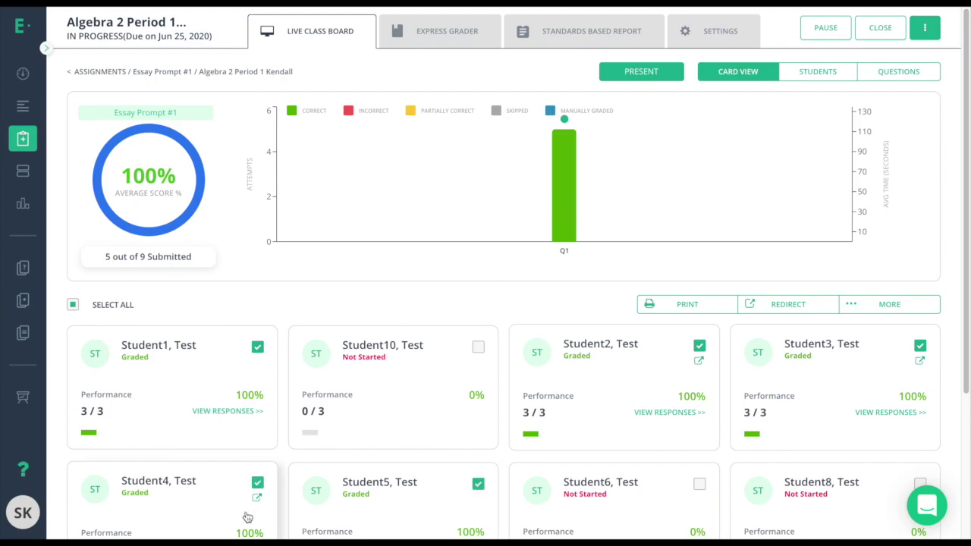
- Print a report limited to Manual Graded Items for the selected students
left_click(679, 304)
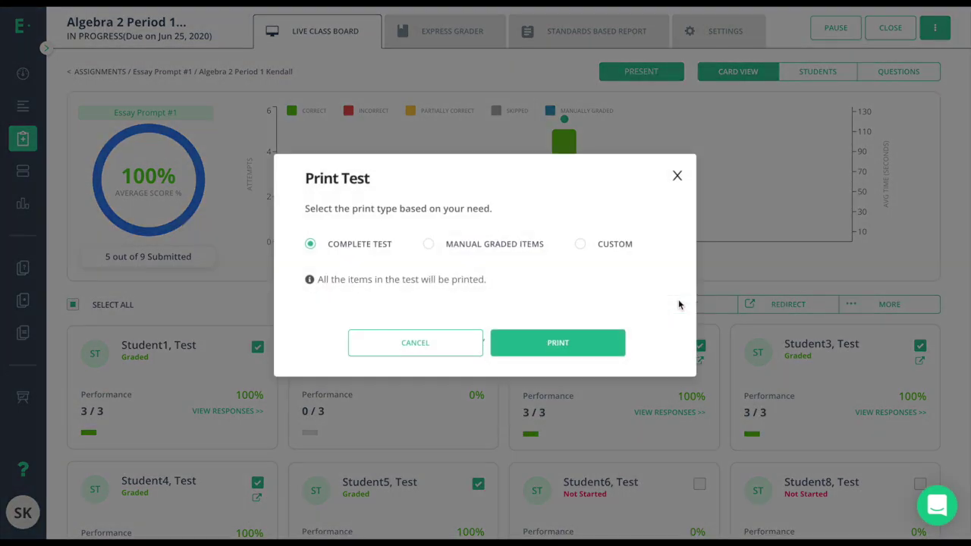
left_click(428, 245)
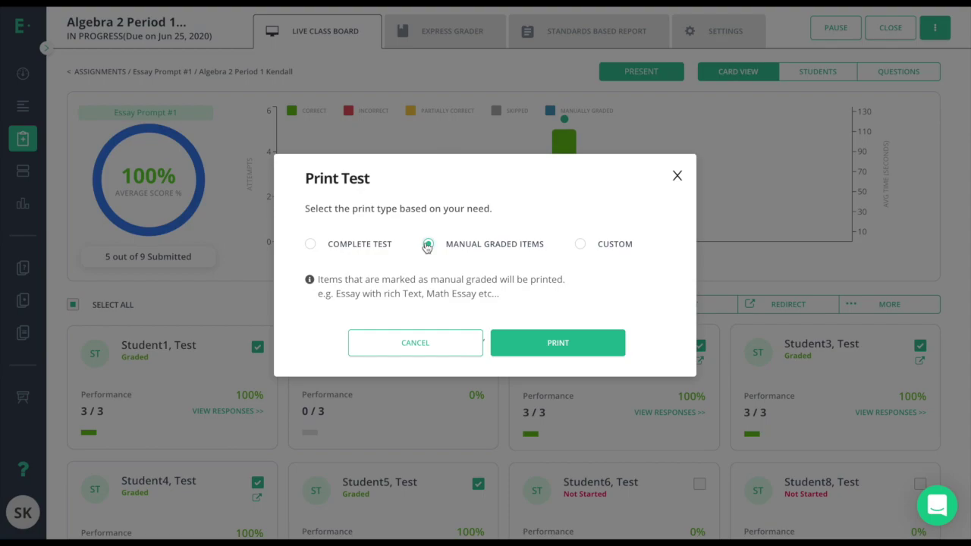
left_click(555, 349)
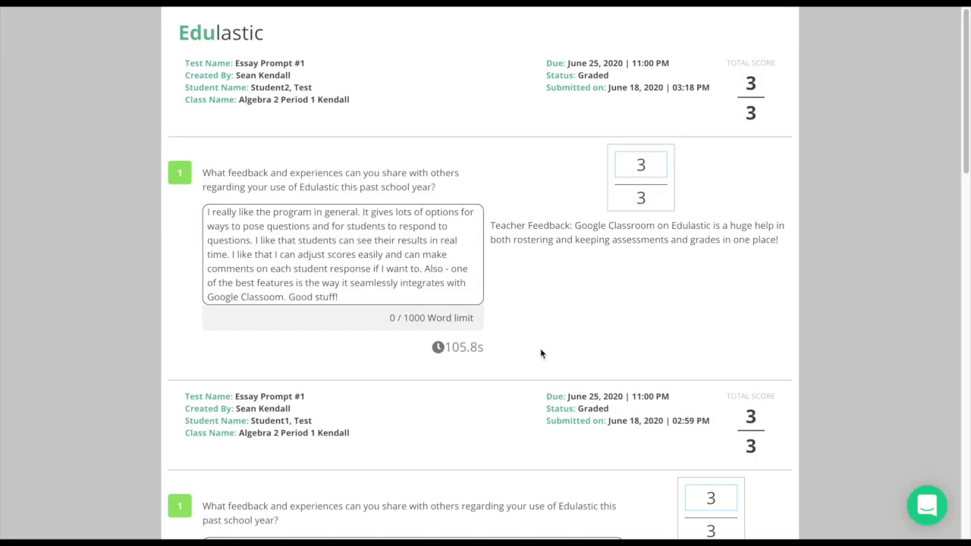